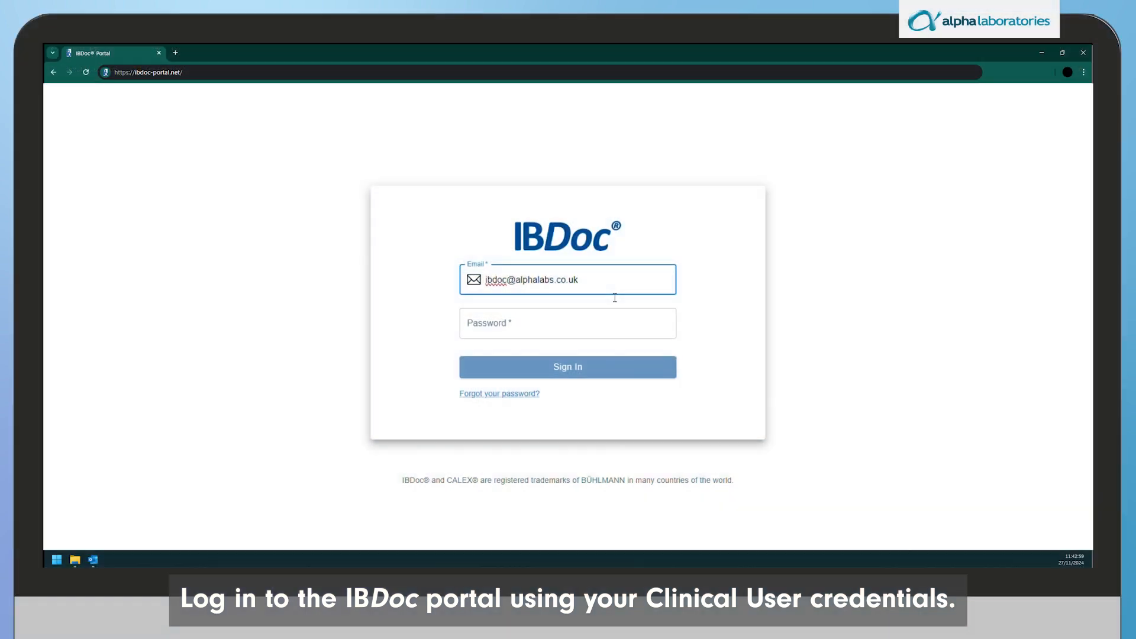
- Sign in to IBDoc Portal as the Clinical User using the account password
{"action": "type", "text": "•••••••••••"}
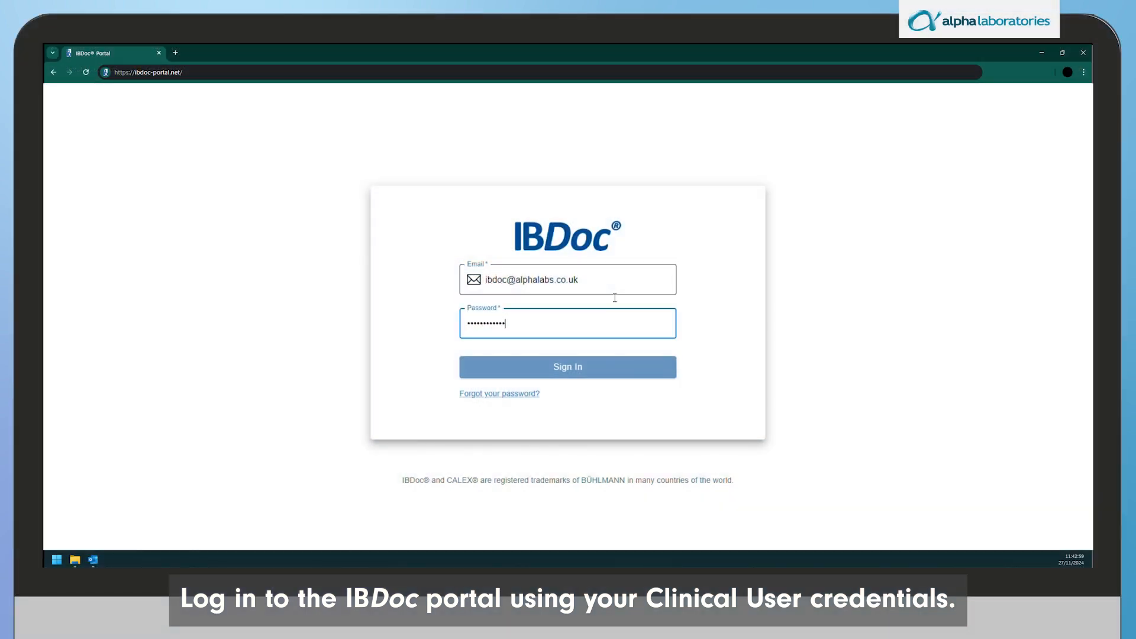
{"action": "left_click", "coordinate": [606, 374]}
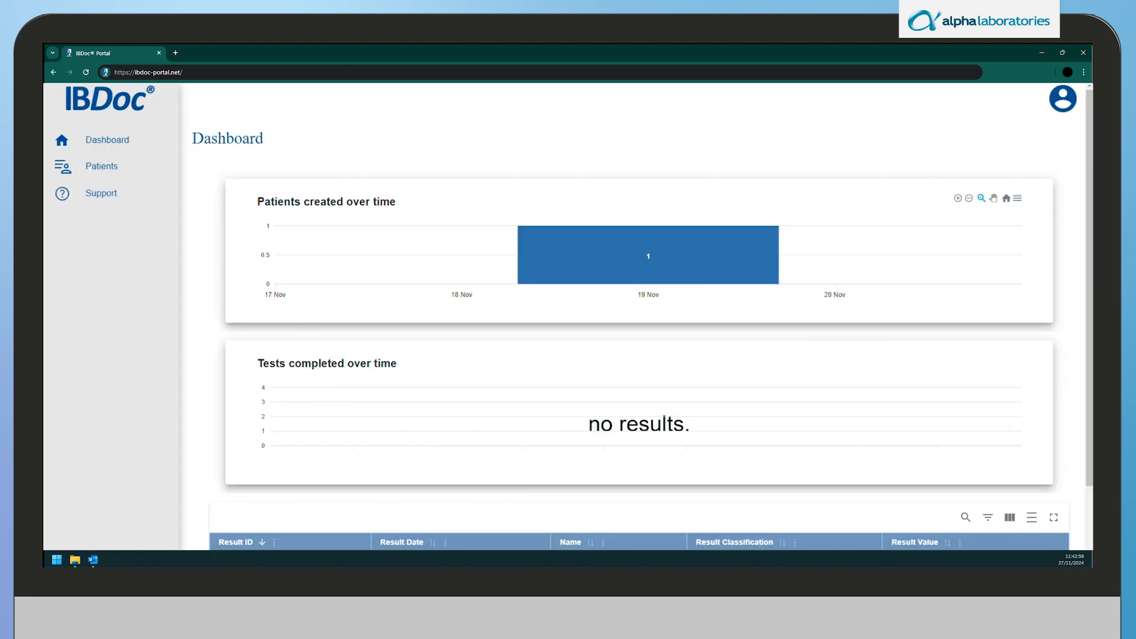
- Switch from the Dashboard to the Patients page showing the active patient table
{"action": "left_click", "coordinate": [93, 177]}
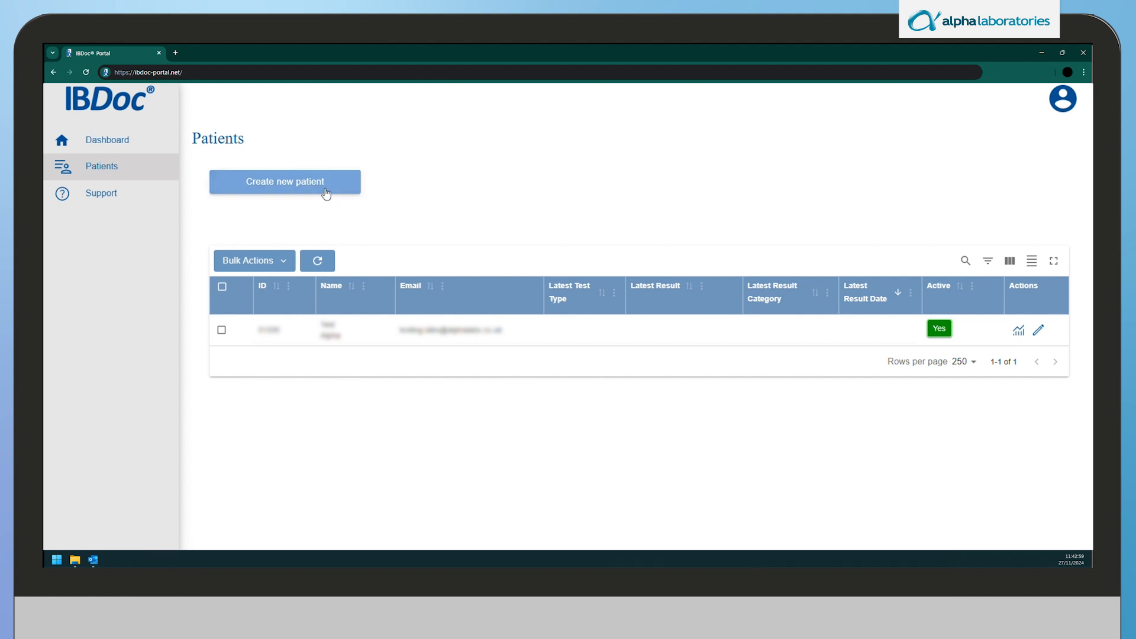
- Open a blank Create New Patient form with default Calprotectin thresholds 100 and 300
{"action": "left_click", "coordinate": [325, 194]}
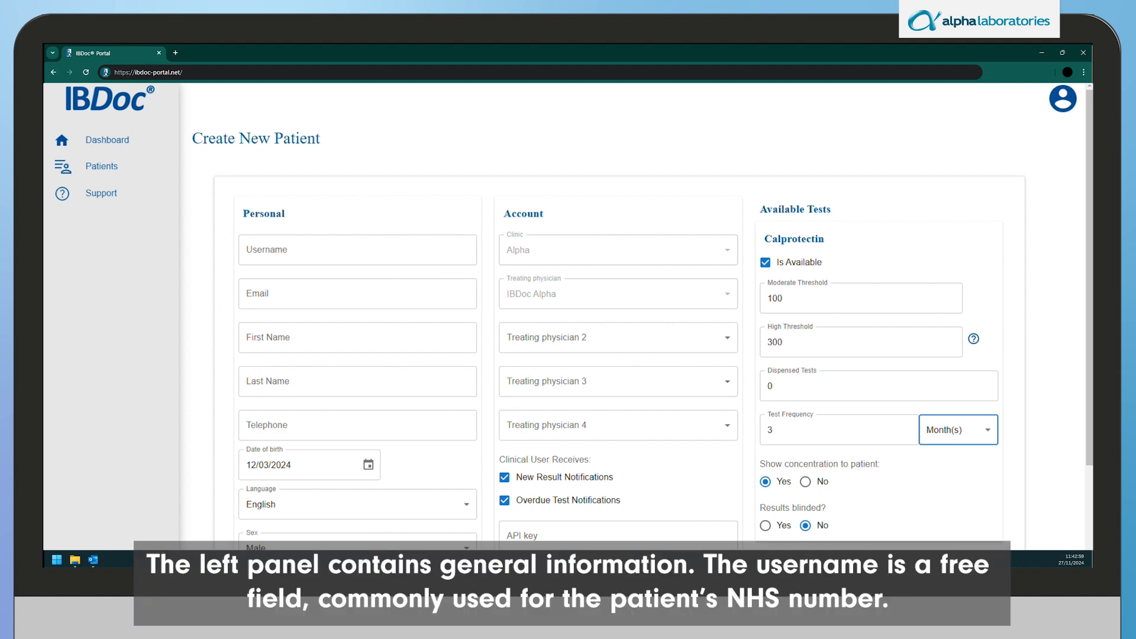
{"action": "left_click_drag", "start_coordinate": [1087, 260], "coordinate": [1087, 282]}
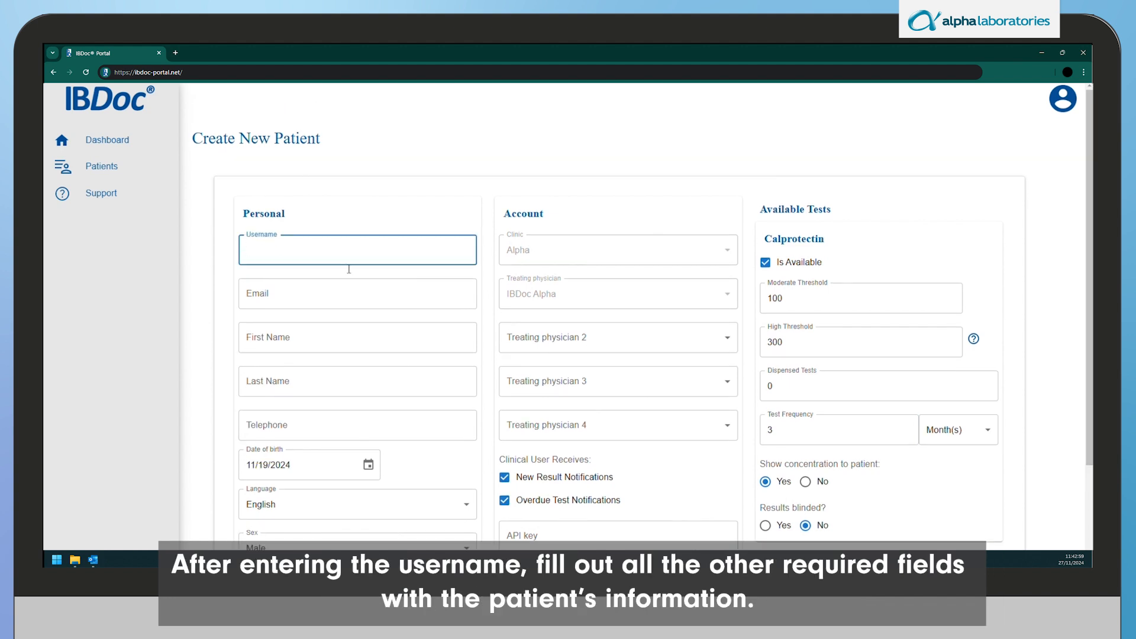
- Enter 'NHS number' as the username and fill in the patient's e-mail address
{"action": "type", "text": "NHS number"}
{"action": "key", "text": "Tab"}
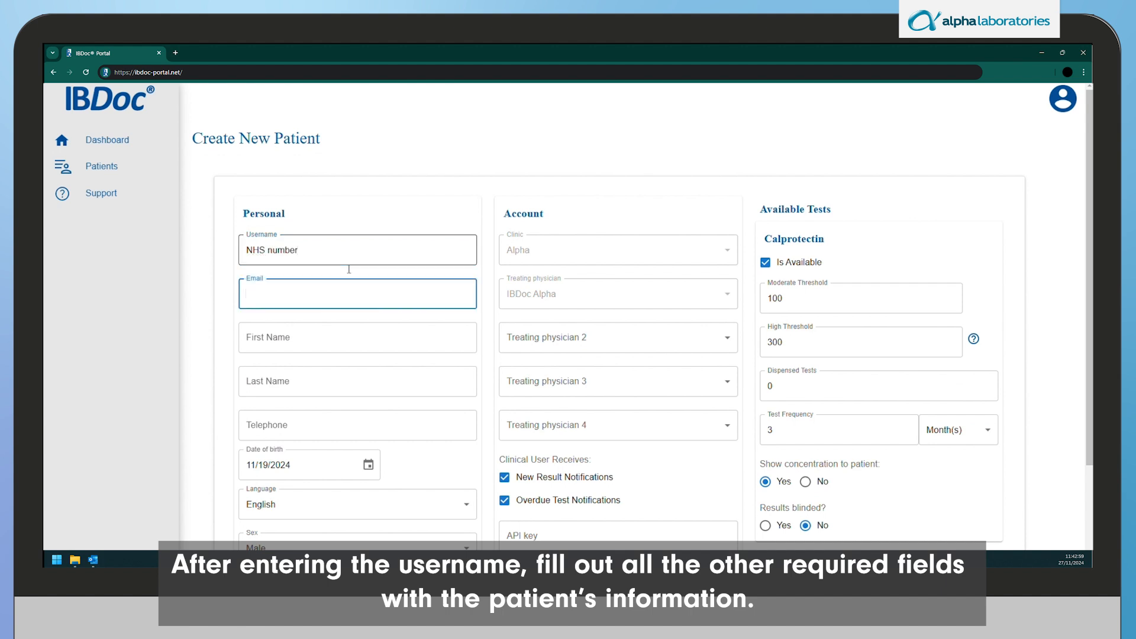
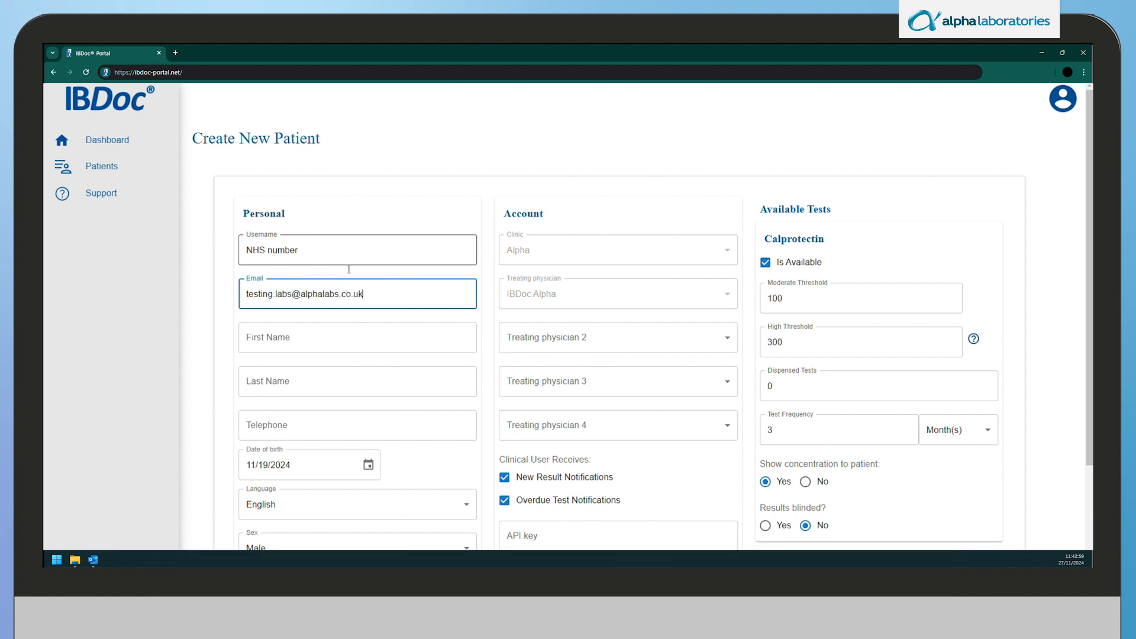
{"action": "key", "text": "Tab"}
{"action": "type", "text": "Test"}
{"action": "key", "text": "Tab"}
{"action": "type", "text": "Alpha"}
{"action": "key", "text": "Tab"}
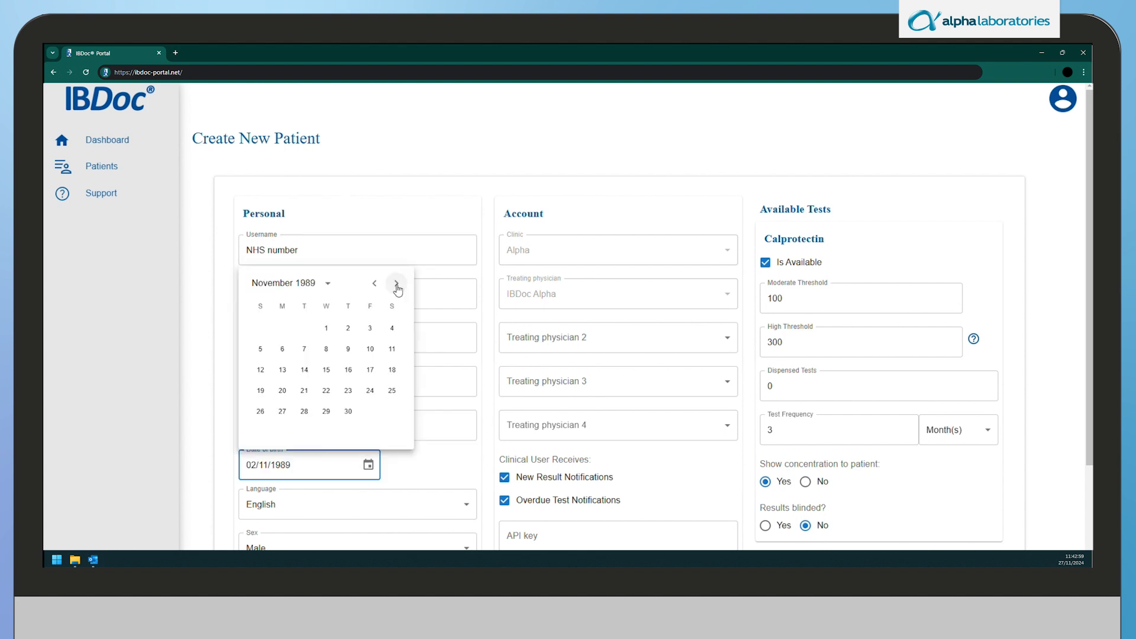
{"action": "left_click", "coordinate": [352, 331]}
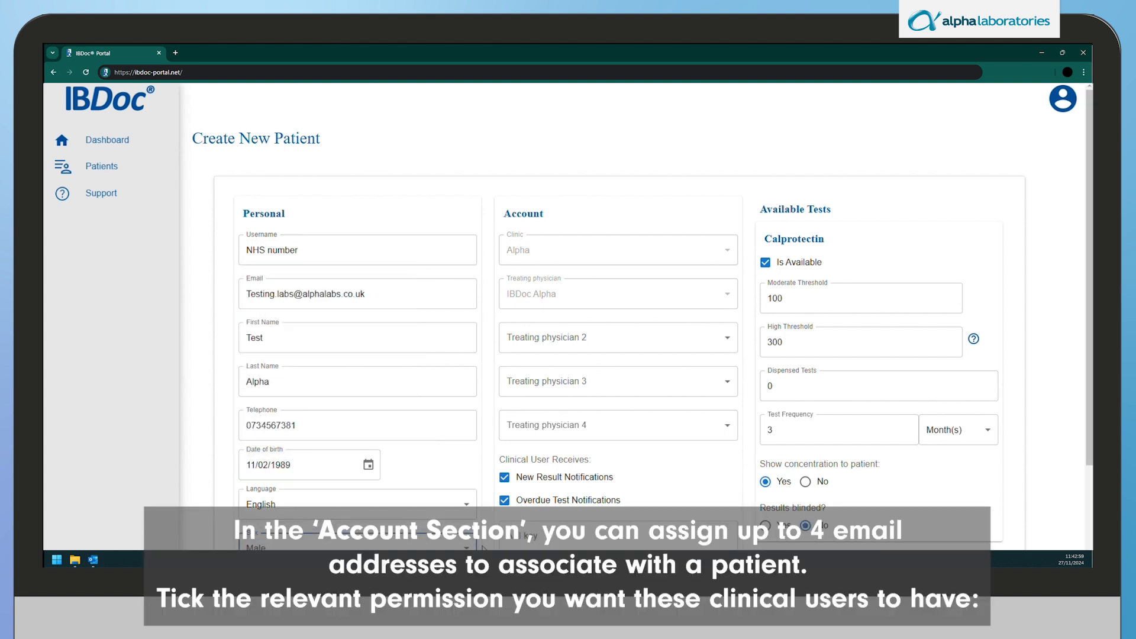
{"action": "scroll", "coordinate": [681, 278], "scroll_direction": "down", "scroll_amount": 1}
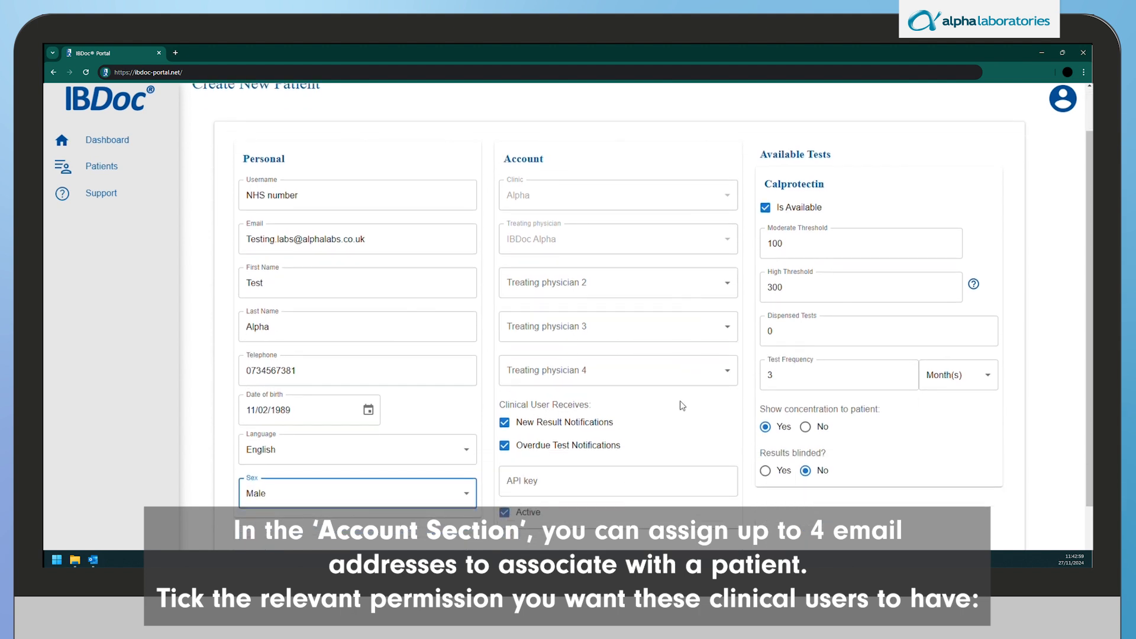
{"action": "left_click", "coordinate": [506, 424]}
{"action": "left_click", "coordinate": [506, 424]}
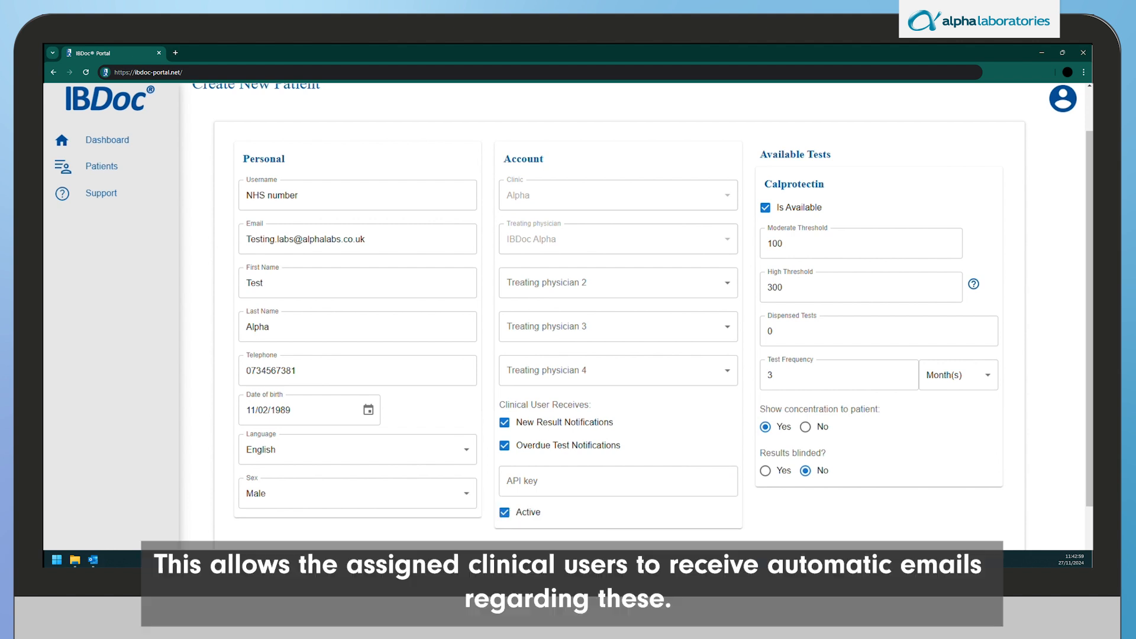
{"action": "left_click", "coordinate": [504, 447]}
{"action": "left_click", "coordinate": [505, 446]}
{"action": "left_click", "coordinate": [504, 519]}
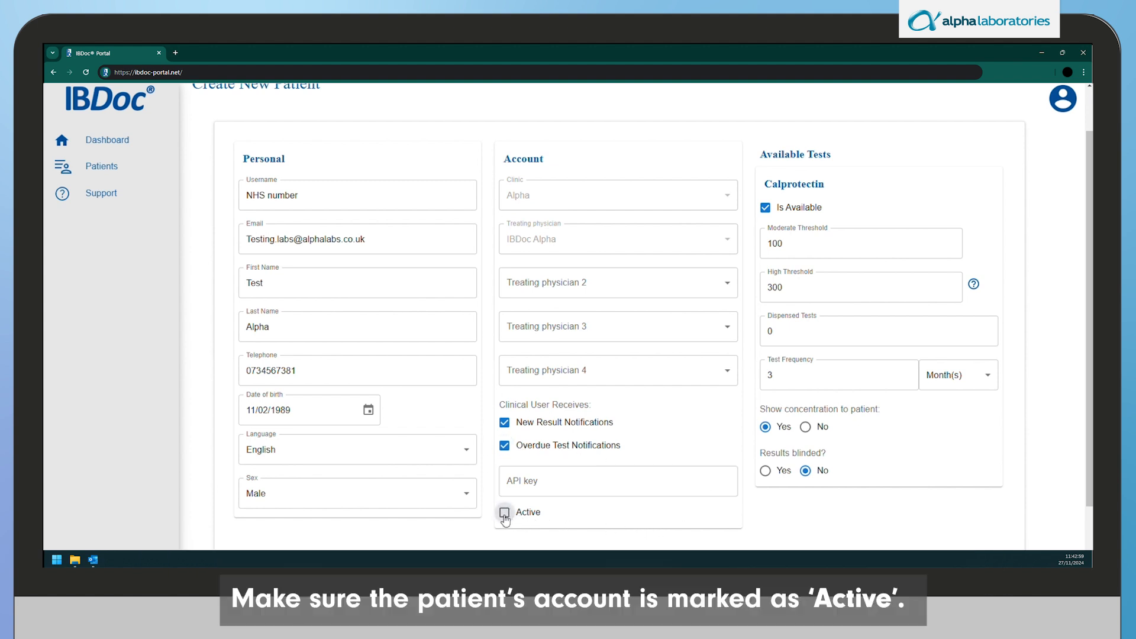
{"action": "left_click", "coordinate": [506, 519]}
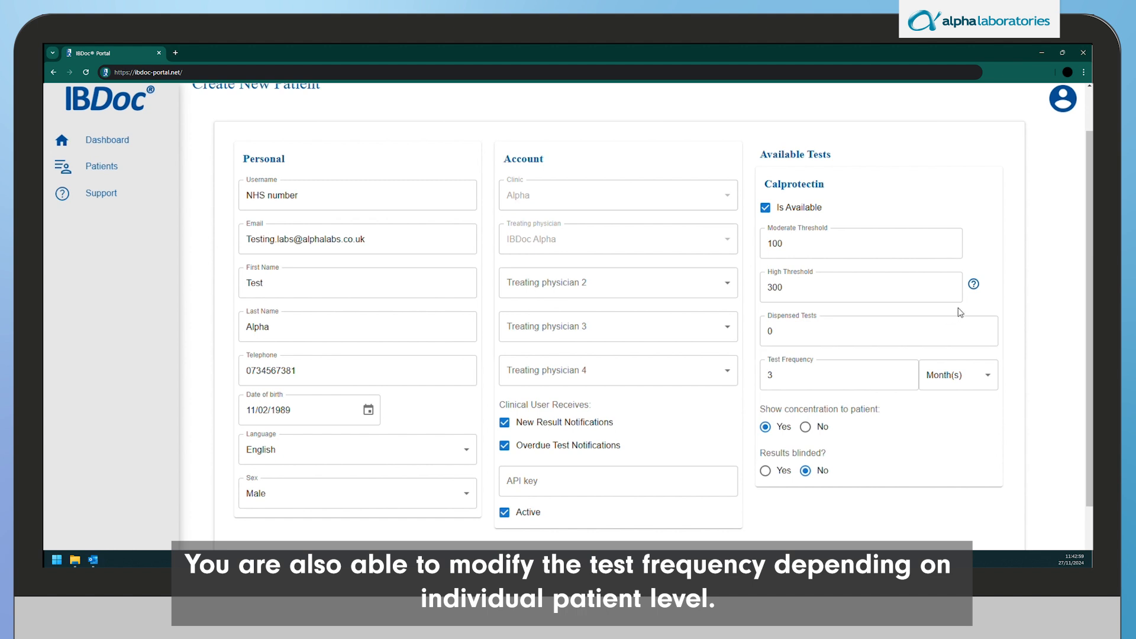
{"action": "left_click", "coordinate": [990, 380]}
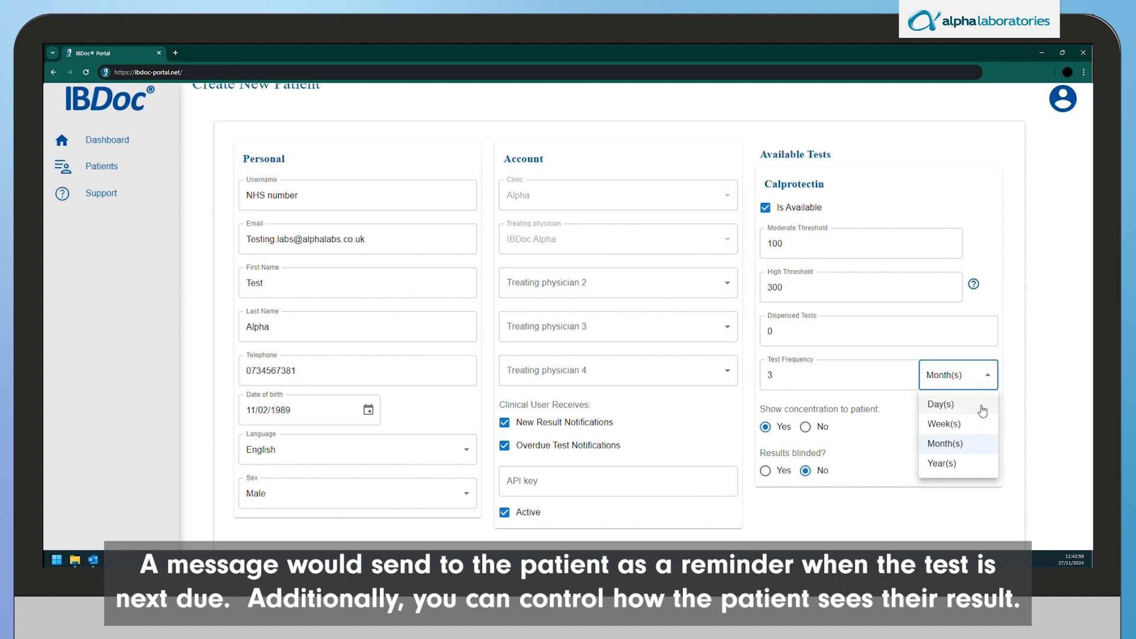
{"action": "left_click", "coordinate": [990, 380]}
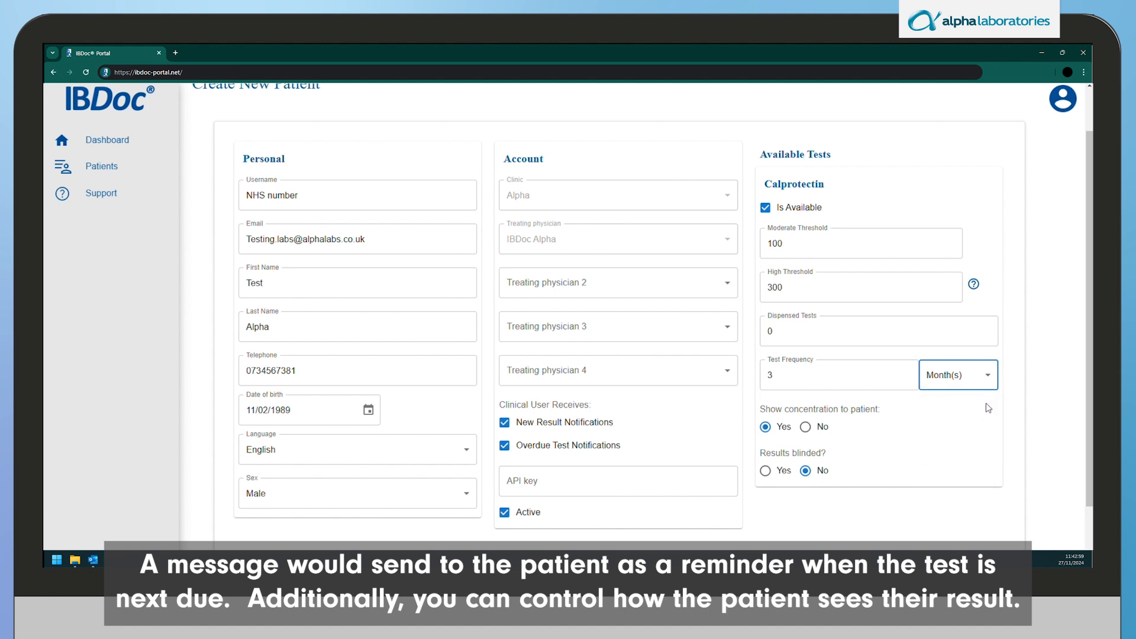
{"action": "left_click", "coordinate": [770, 431]}
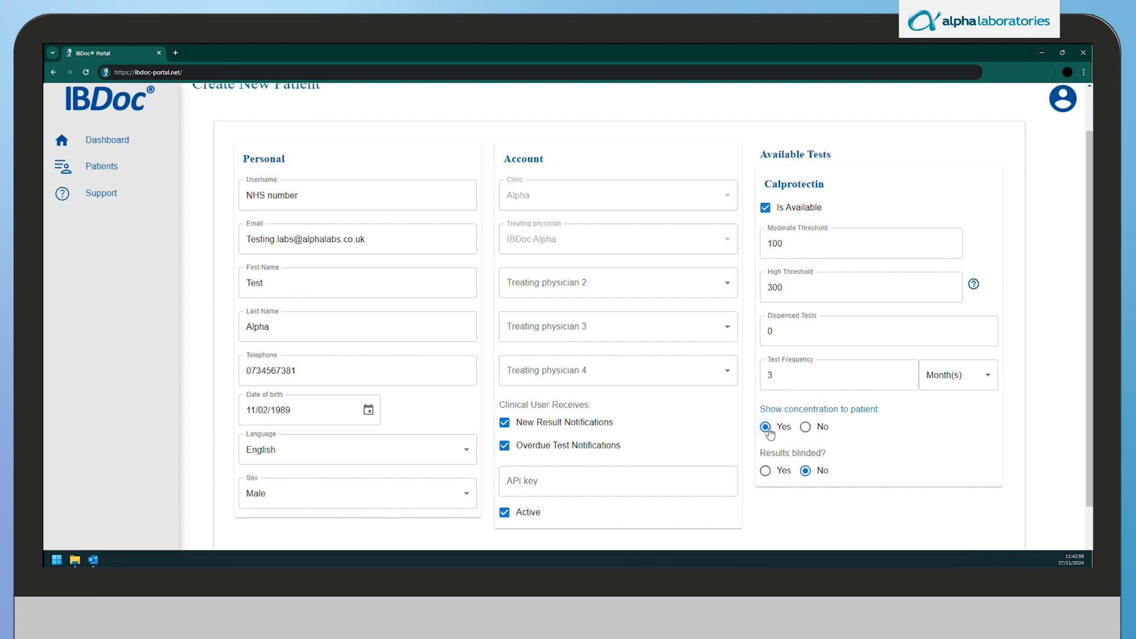
{"action": "left_click", "coordinate": [807, 472]}
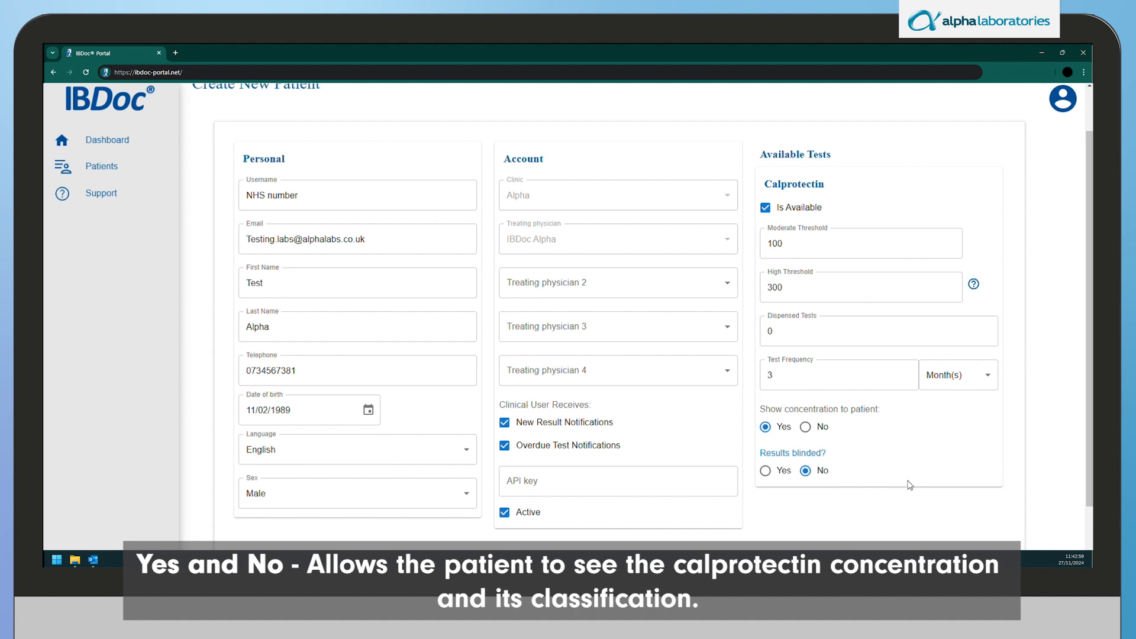
{"action": "left_click", "coordinate": [807, 427]}
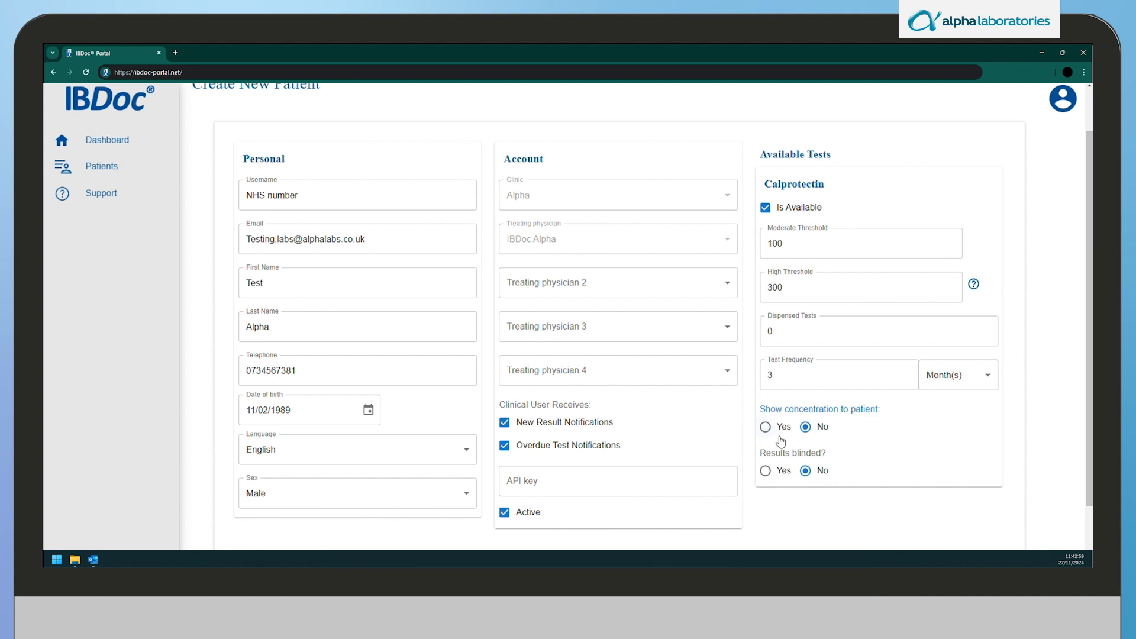
{"action": "left_click", "coordinate": [765, 471]}
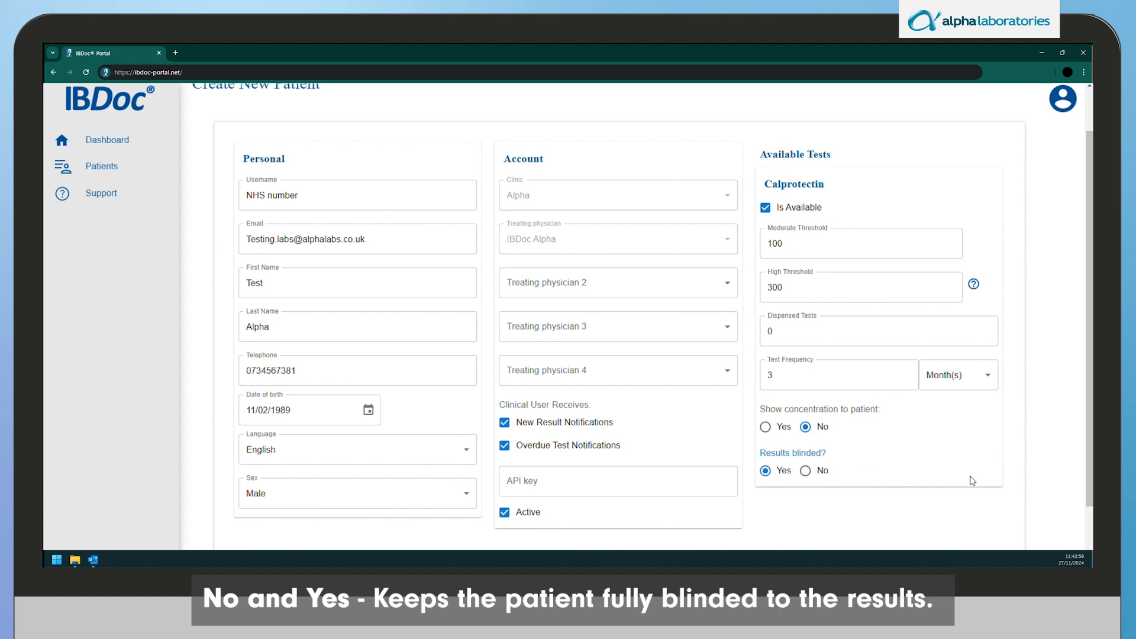
{"action": "left_click", "coordinate": [767, 428]}
{"action": "left_click", "coordinate": [806, 472]}
{"action": "scroll", "coordinate": [923, 468], "scroll_direction": "down", "scroll_amount": 1}
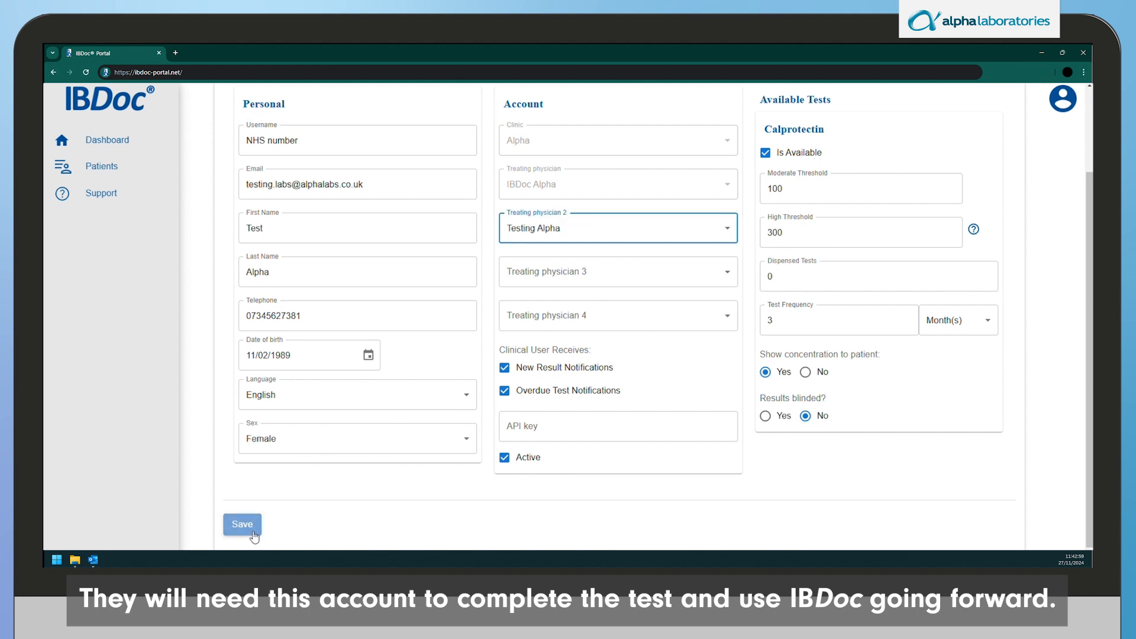
- Save the completed patient form so the new patient is listed as active
{"action": "left_click", "coordinate": [243, 525]}
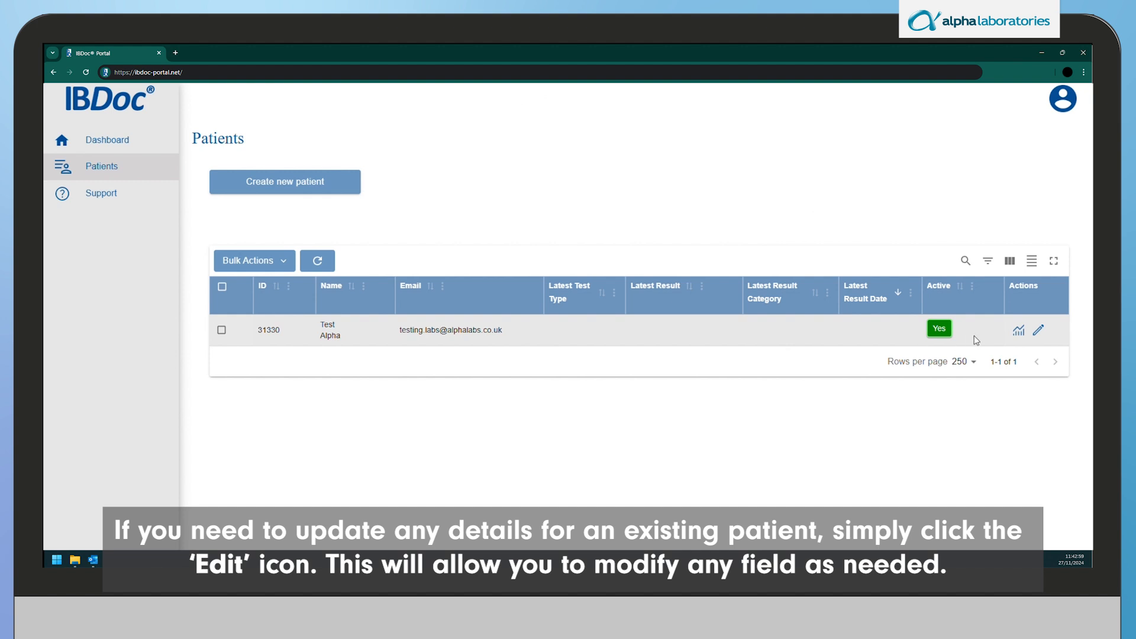
{"action": "left_click", "coordinate": [1040, 331]}
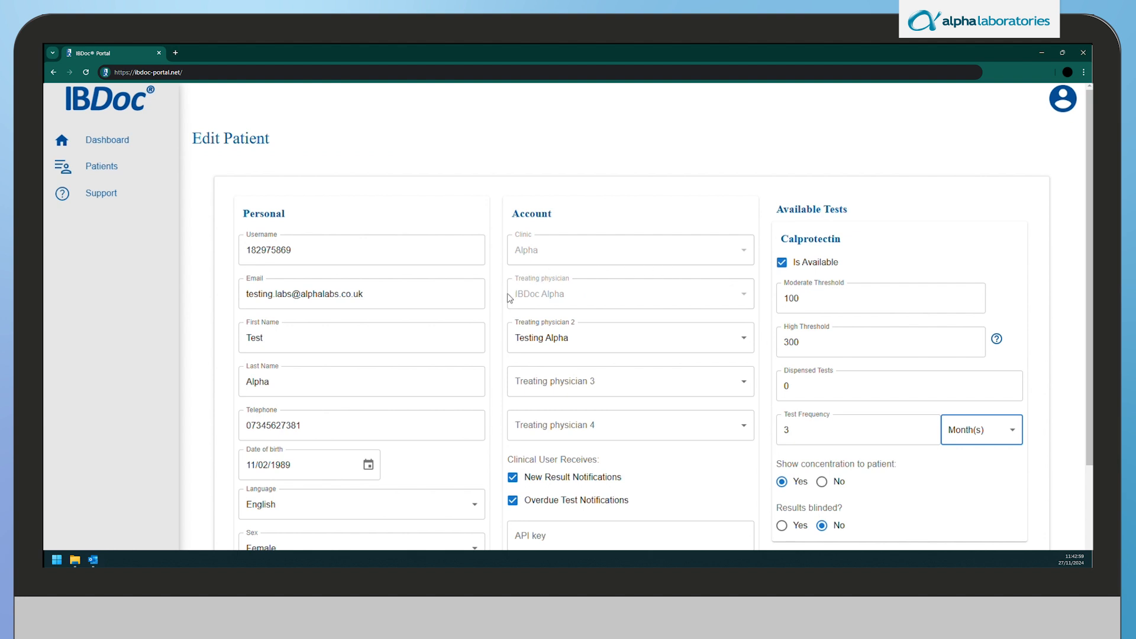
{"action": "scroll", "coordinate": [508, 299], "scroll_direction": "down", "scroll_amount": 3}
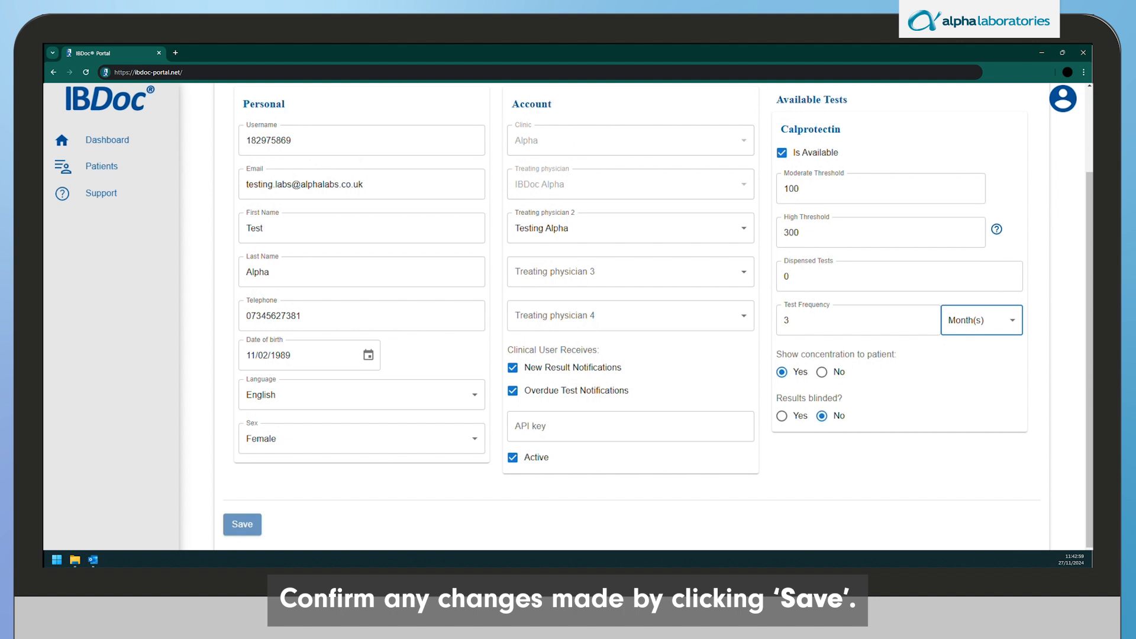
{"action": "scroll", "coordinate": [372, 390], "scroll_direction": "up", "scroll_amount": 2}
{"action": "scroll", "coordinate": [373, 391], "scroll_direction": "down", "scroll_amount": 2}
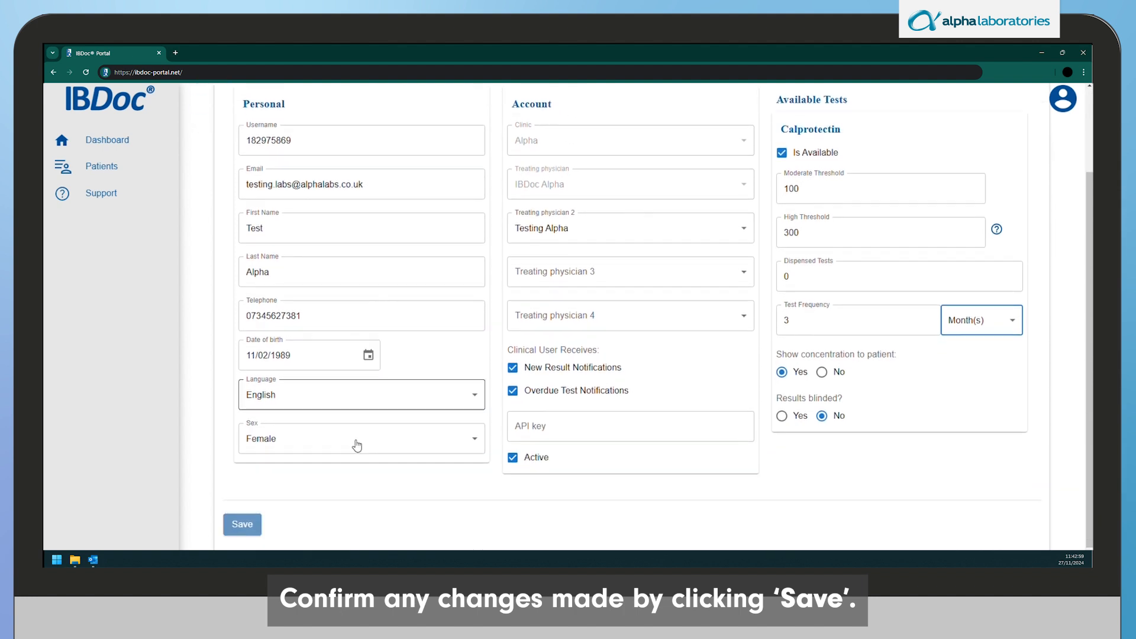
{"action": "left_click", "coordinate": [249, 524]}
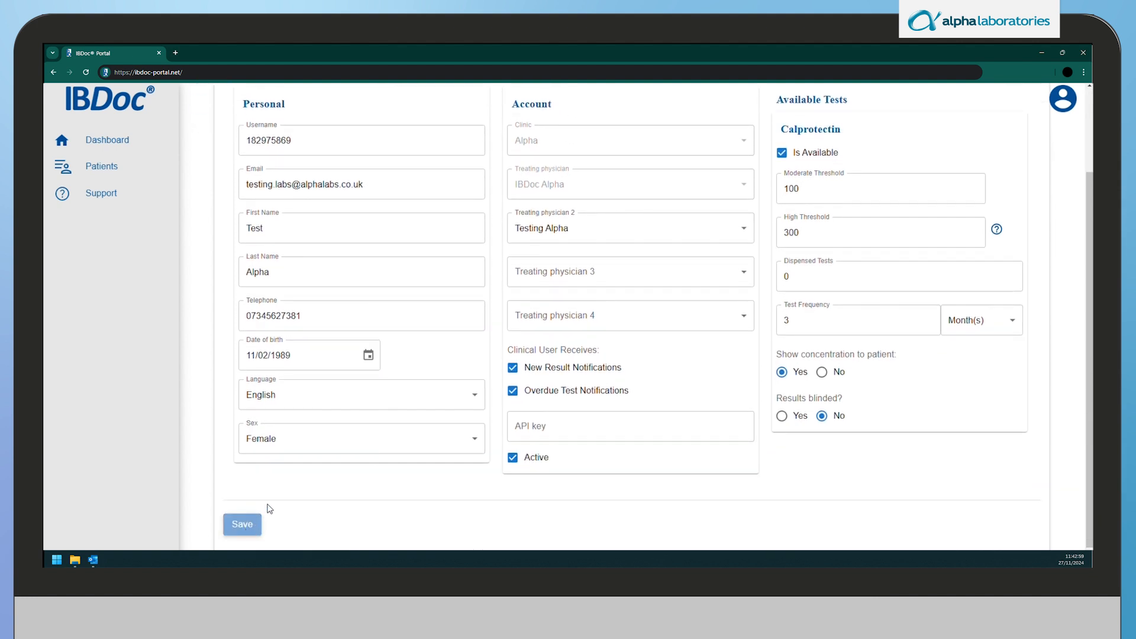